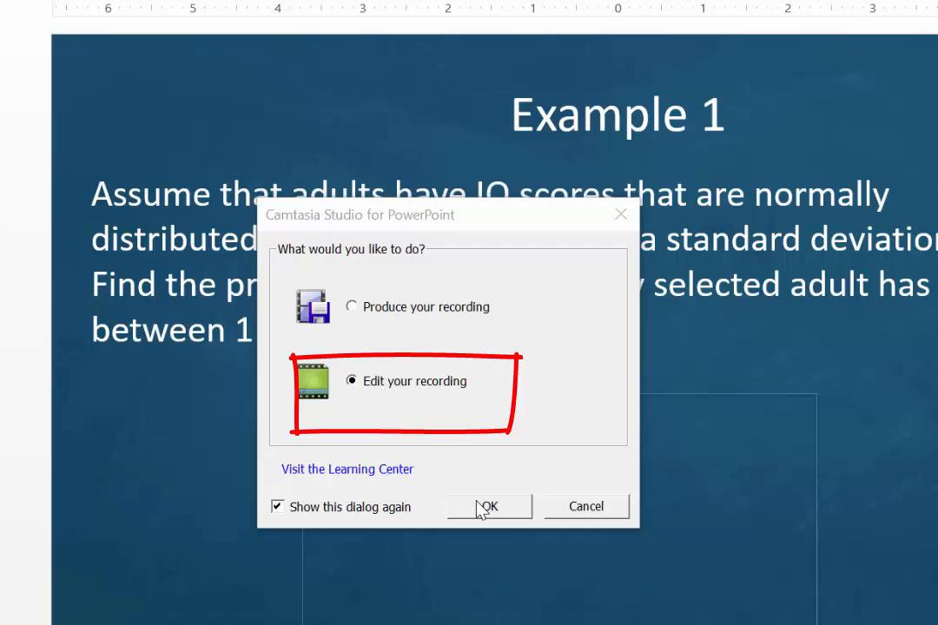
- Open the PowerPoint recording for editing and import its slide notes as captions
{"action": "left_click", "coordinate": [485, 507]}
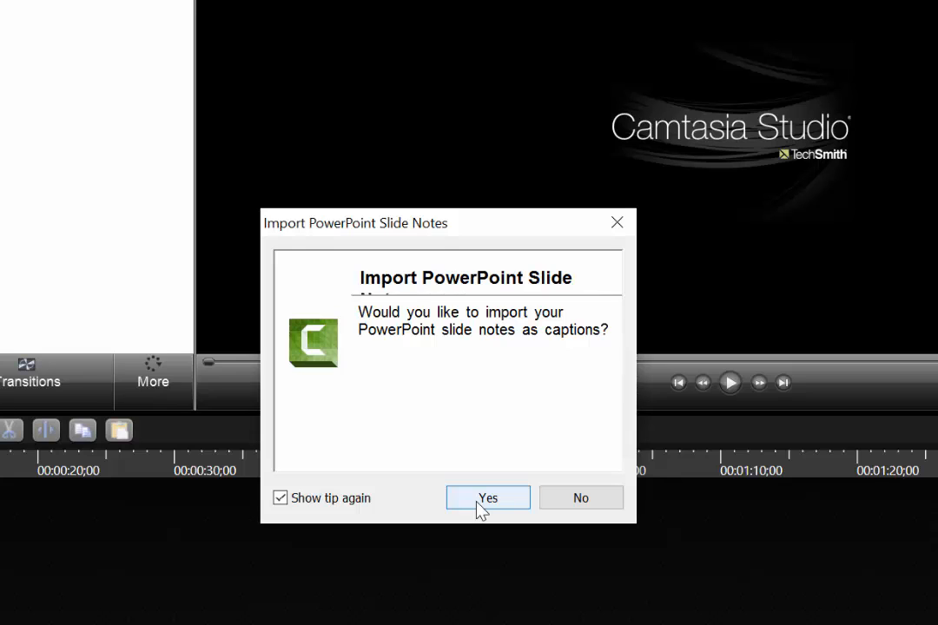
{"action": "left_click", "coordinate": [485, 499]}
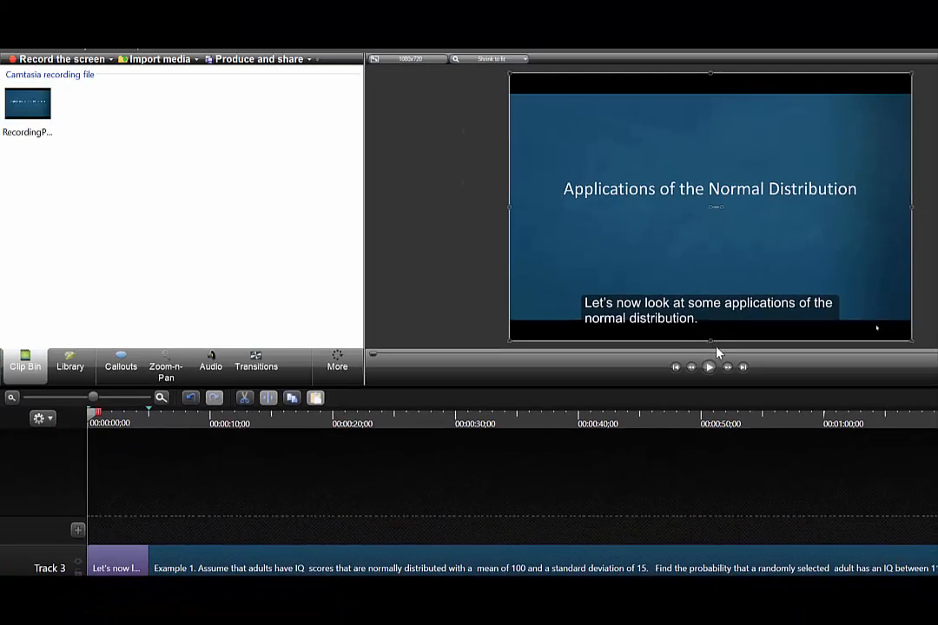
- Place the playhead at about 0:00:00;08 on the timeline and open the captions editor
{"action": "left_click", "coordinate": [95, 419]}
{"action": "mouse_move", "coordinate": [97, 421]}
{"action": "left_mouse_down"}
{"action": "mouse_move", "coordinate": [539, 458]}
{"action": "mouse_move", "coordinate": [786, 494]}
{"action": "mouse_move", "coordinate": [216, 477]}
{"action": "mouse_move", "coordinate": [94, 464]}
{"action": "left_mouse_up"}
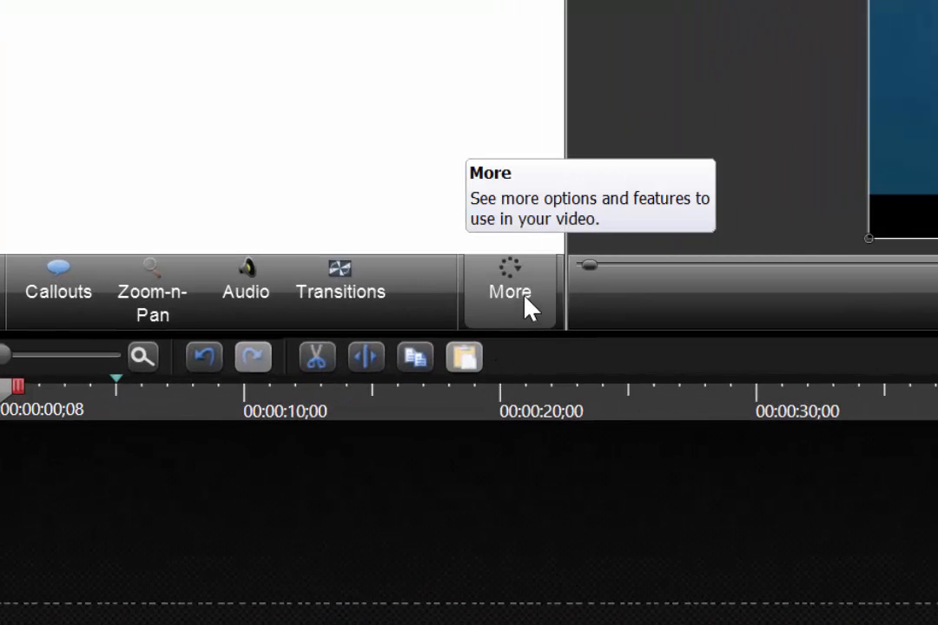
{"action": "left_click", "coordinate": [528, 308]}
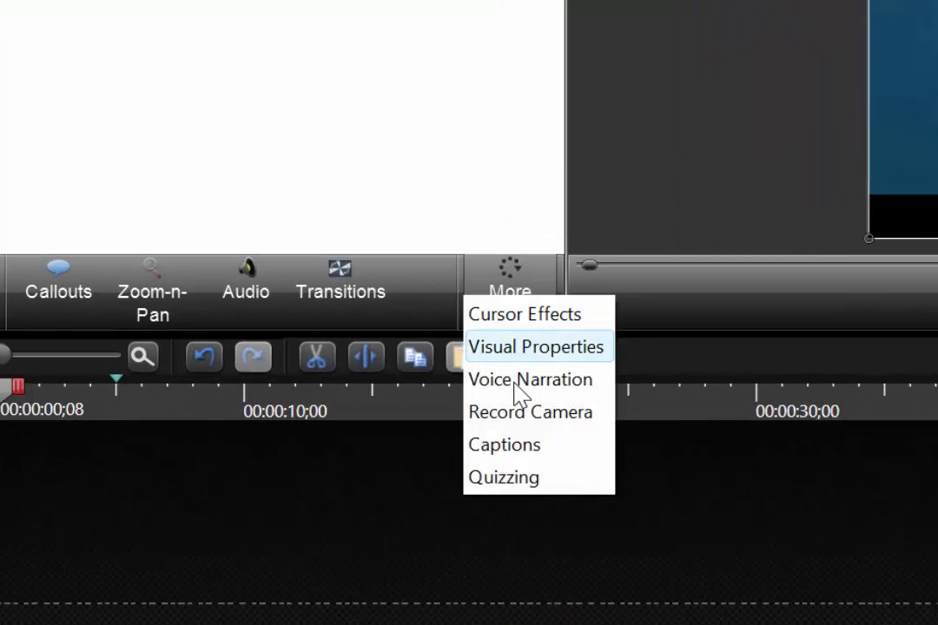
{"action": "left_click", "coordinate": [505, 446]}
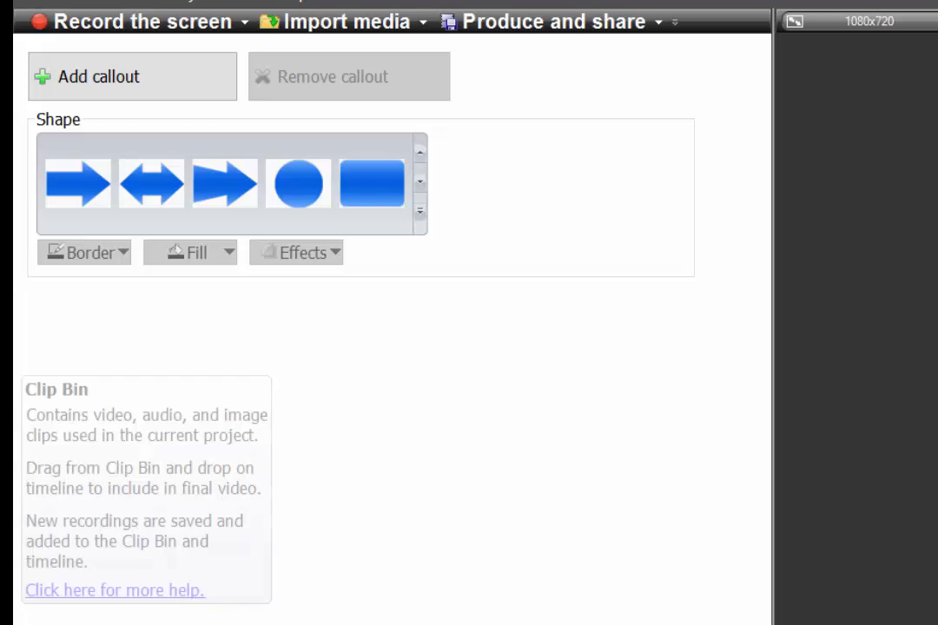
- Examine the clip bin's import options, the library's Calling Lights theme assets and the available callout shapes
{"action": "left_click", "coordinate": [62, 603]}
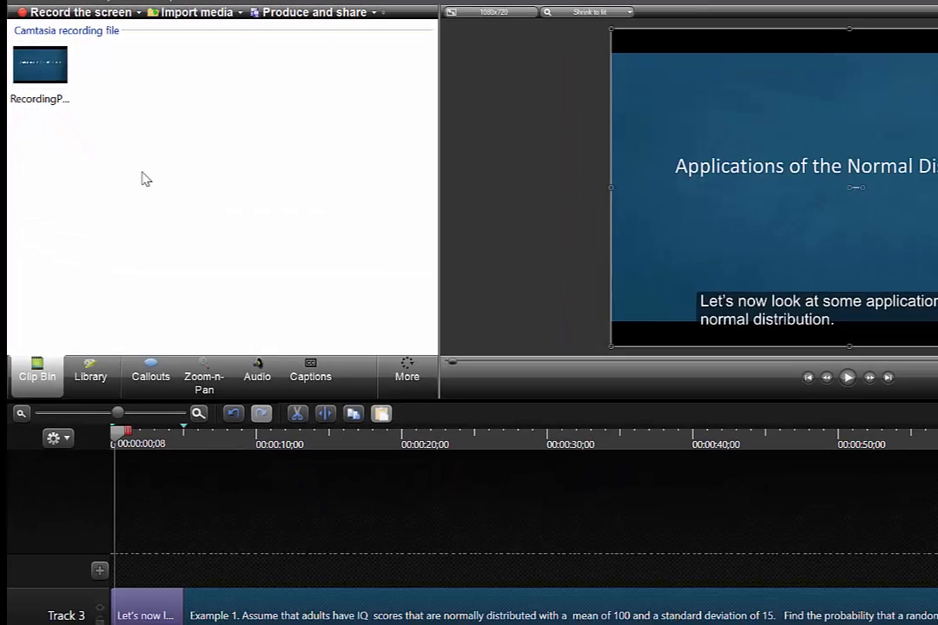
{"action": "right_click", "coordinate": [112, 102]}
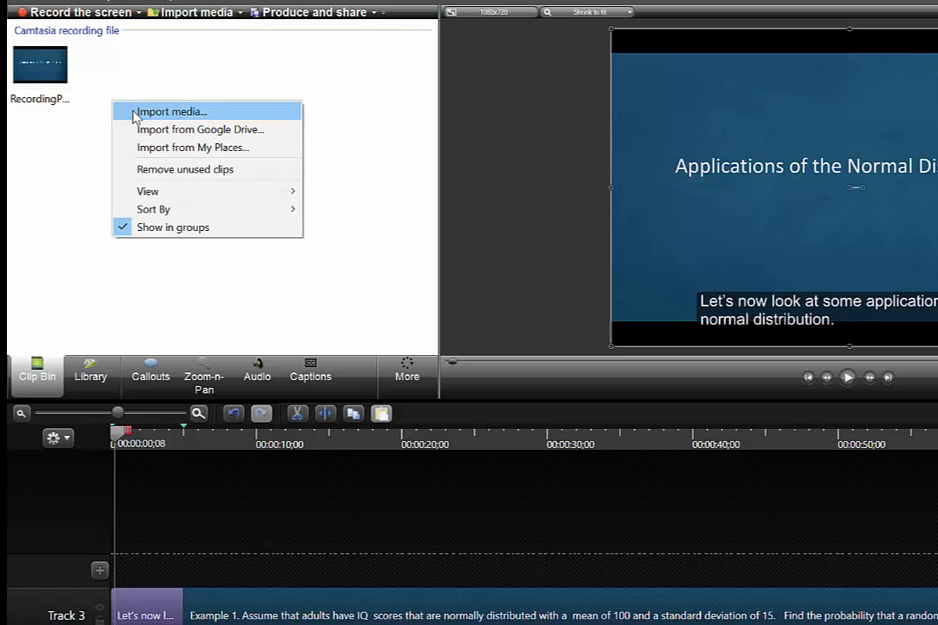
{"action": "left_click", "coordinate": [92, 379]}
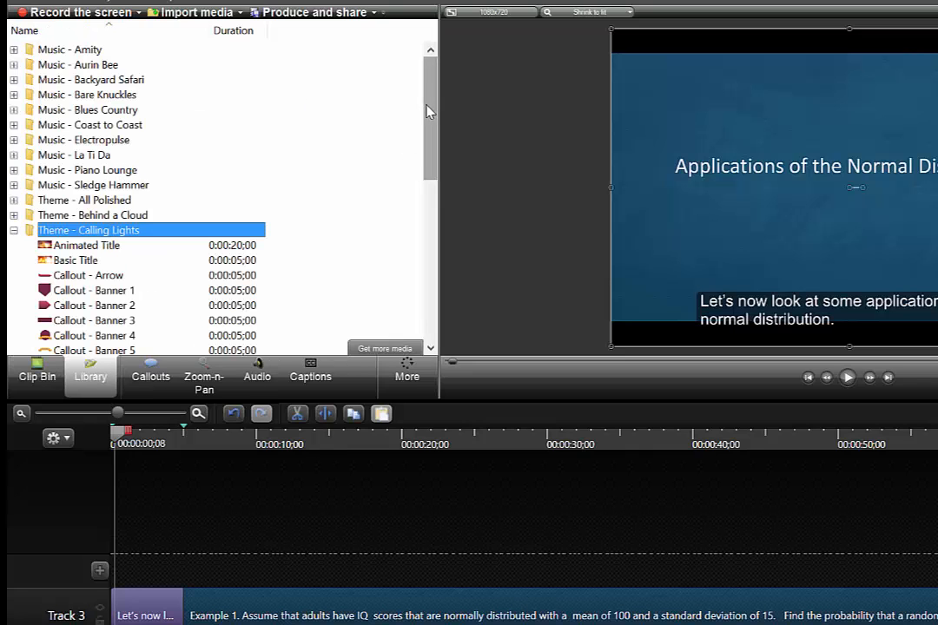
{"action": "scroll", "coordinate": [408, 143], "scroll_direction": "down", "scroll_amount": 6}
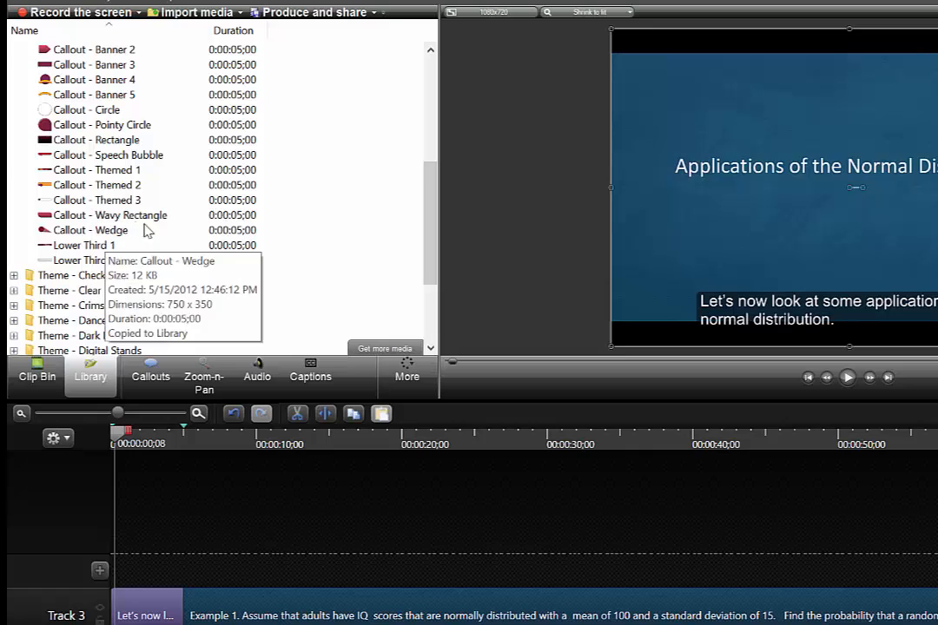
{"action": "left_click", "coordinate": [162, 377]}
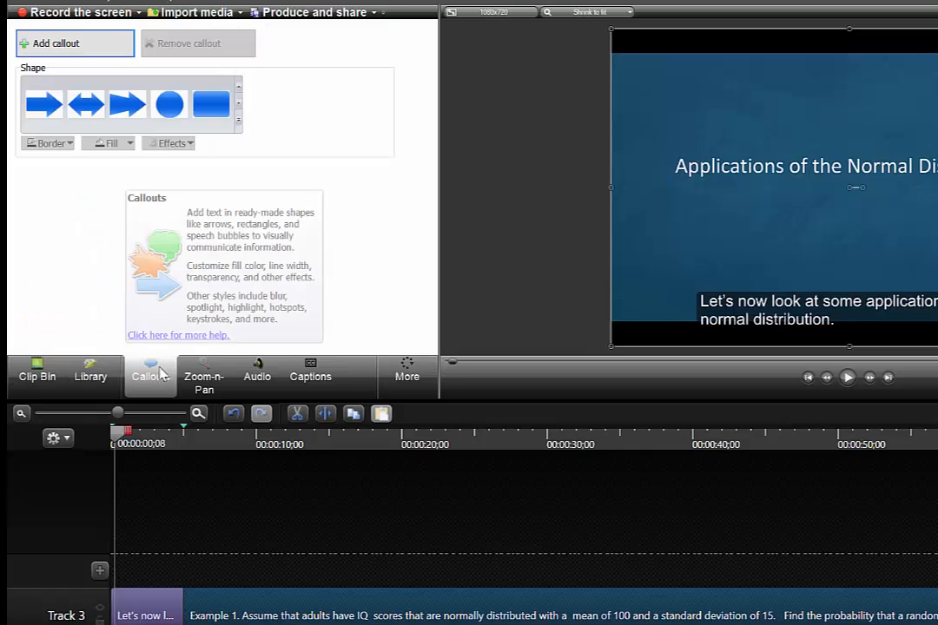
{"action": "left_click", "coordinate": [238, 120]}
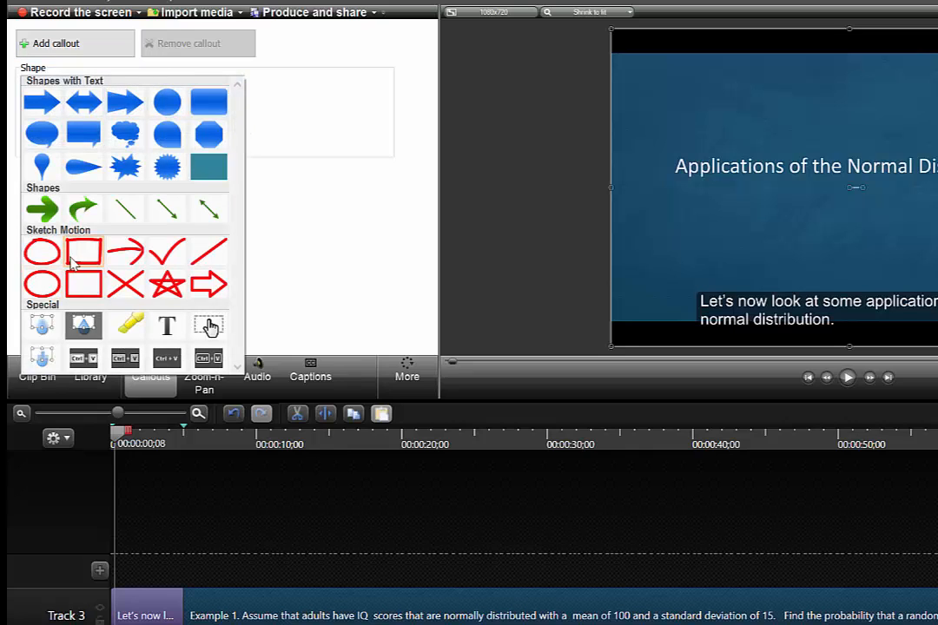
{"action": "left_click", "coordinate": [376, 257]}
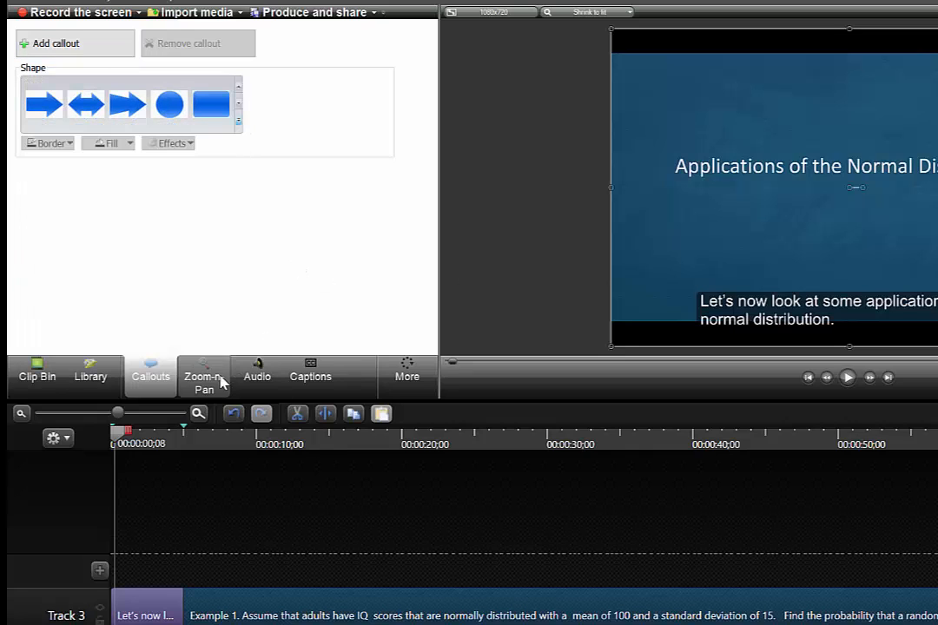
- Scale the title slide recording down slightly to 49% with Zoom-n-Pan
{"action": "left_click", "coordinate": [219, 381]}
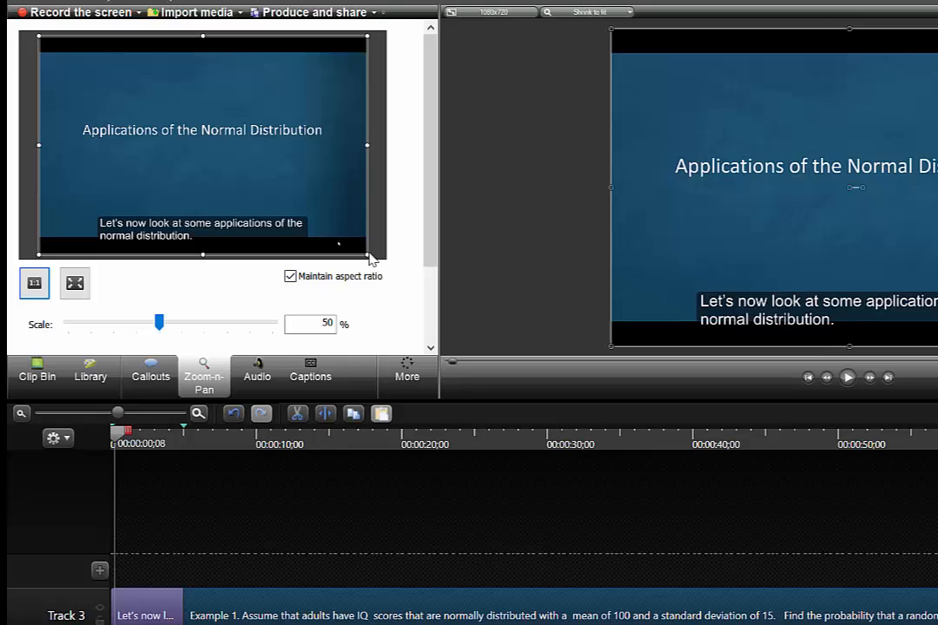
{"action": "mouse_move", "coordinate": [368, 254]}
{"action": "left_mouse_down"}
{"action": "mouse_move", "coordinate": [254, 158]}
{"action": "mouse_move", "coordinate": [367, 254]}
{"action": "left_mouse_up"}
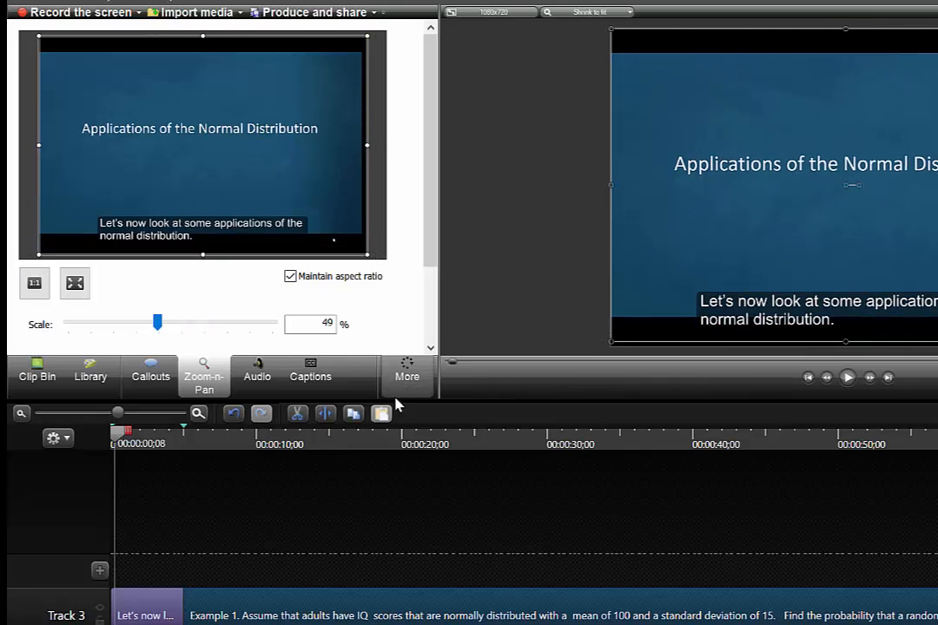
- Enable noise removal for the recording's audio and run manual noise training on the selected timeline range
{"action": "left_click", "coordinate": [257, 381]}
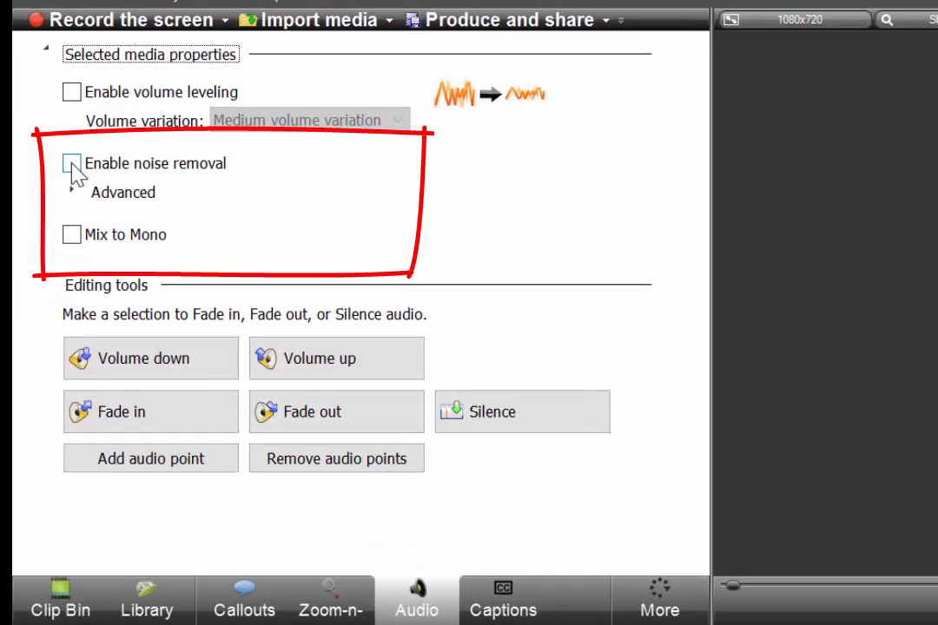
{"action": "left_click", "coordinate": [47, 108]}
{"action": "left_click", "coordinate": [69, 193]}
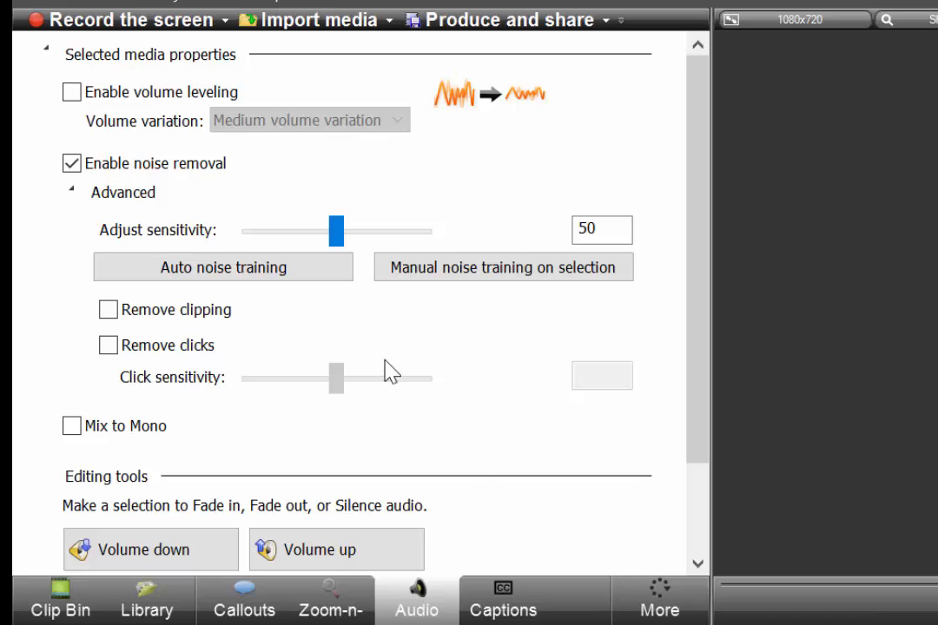
{"action": "left_click", "coordinate": [446, 272]}
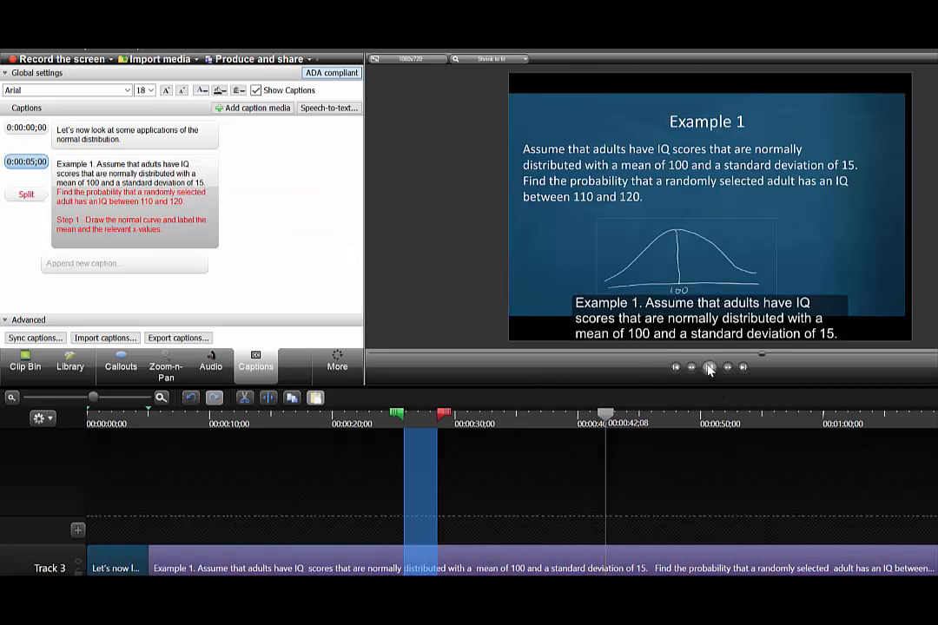
- Upload the video to YouTube publicly as "Recording and Producing a PowerPoint with Camtasia", description "Recording a PowerPoint with Camtasia 8.6", tags "Camtasia, PowerPoint, Recording and Producing"
{"action": "left_click", "coordinate": [708, 367]}
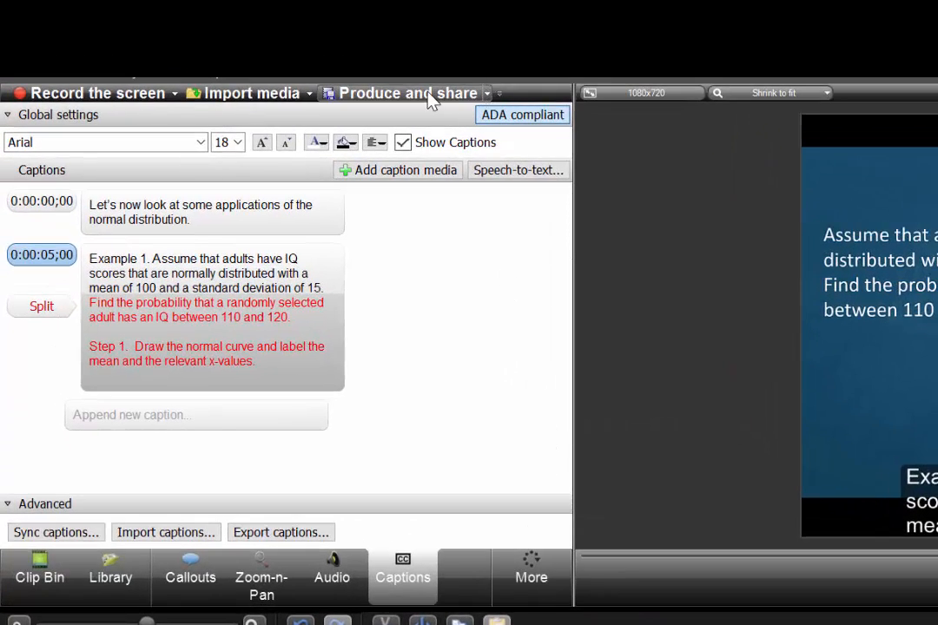
{"action": "left_click", "coordinate": [488, 93]}
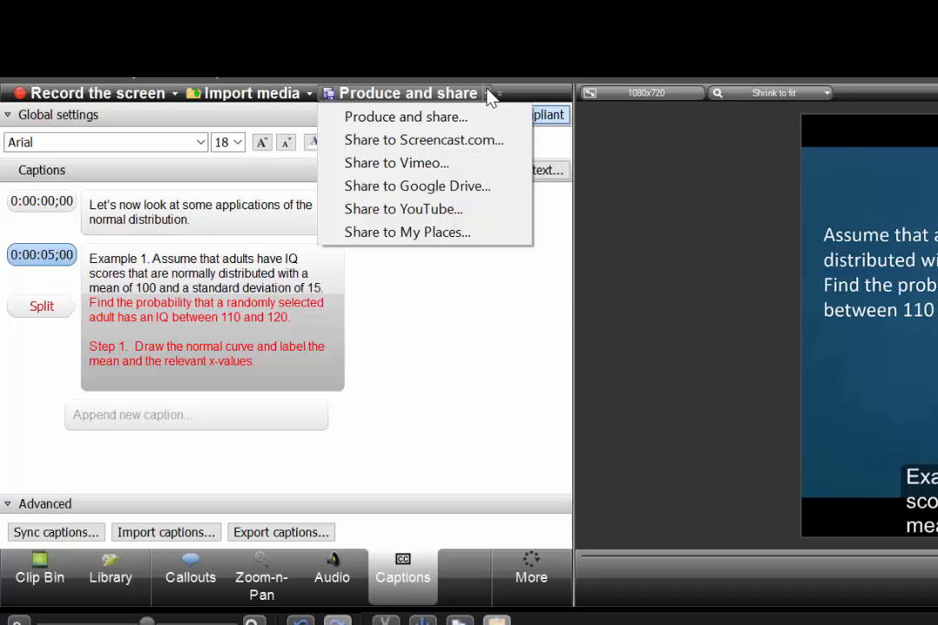
{"action": "left_click", "coordinate": [412, 211]}
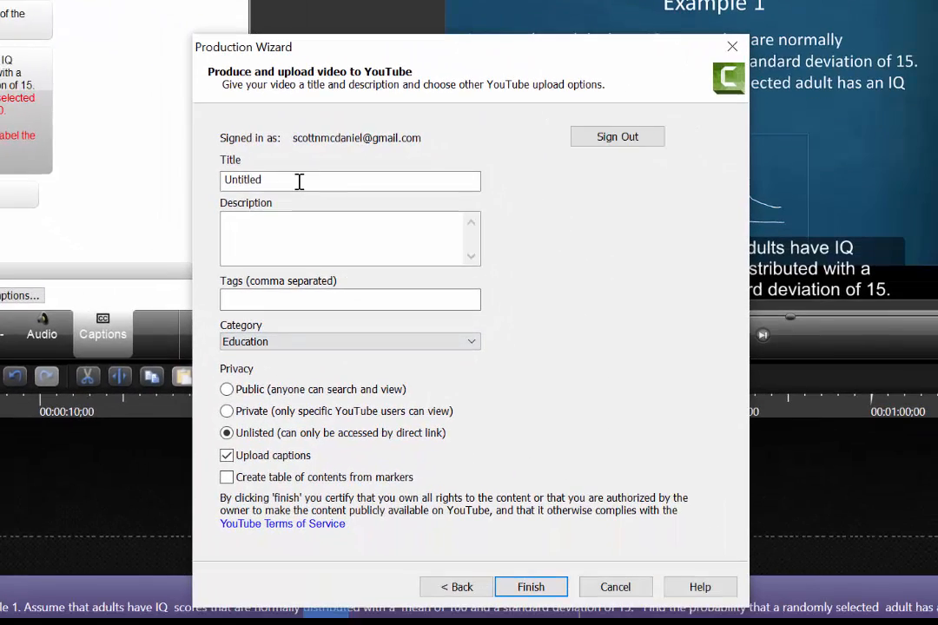
{"action": "double_click", "coordinate": [387, 239]}
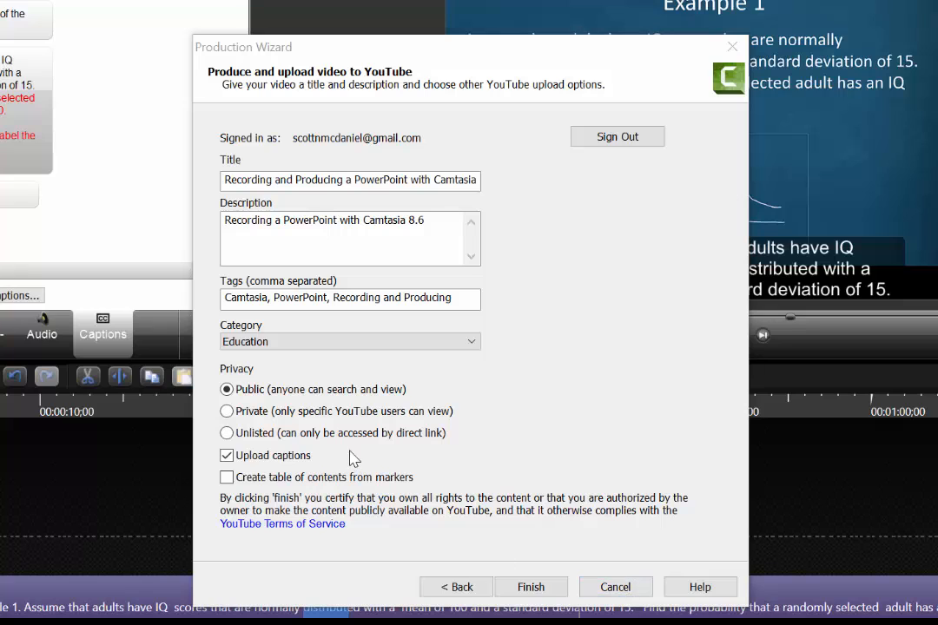
{"action": "left_click", "coordinate": [540, 587]}
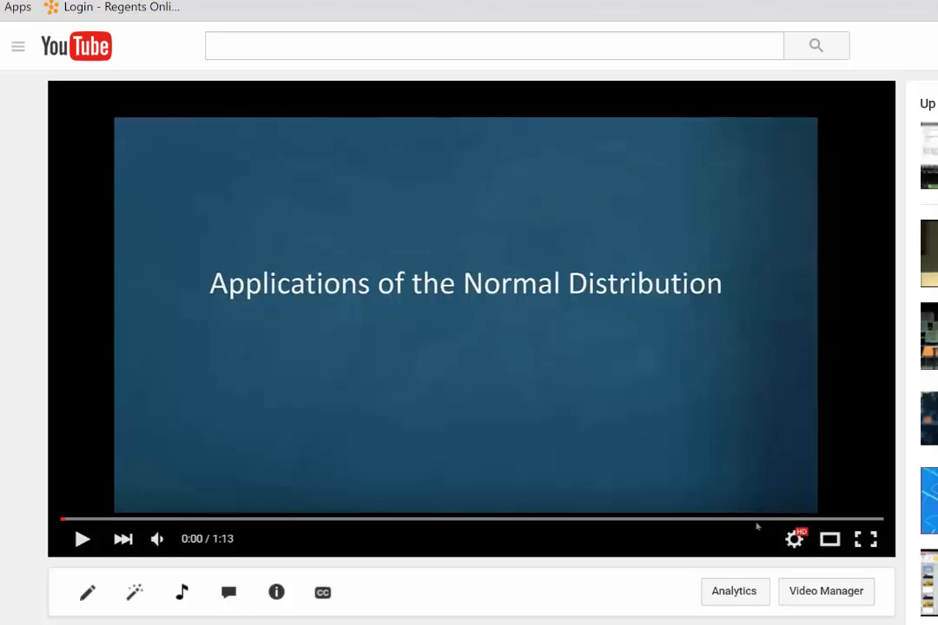
- Watch the uploaded video full screen on YouTube, then return to the normal page view
{"action": "left_click", "coordinate": [865, 541]}
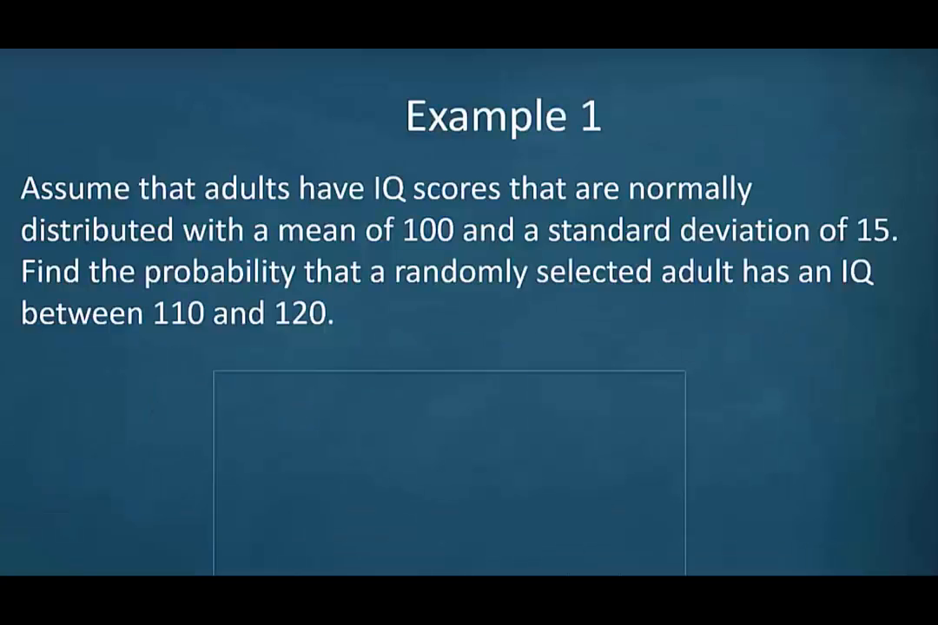
{"action": "key", "text": "Escape"}
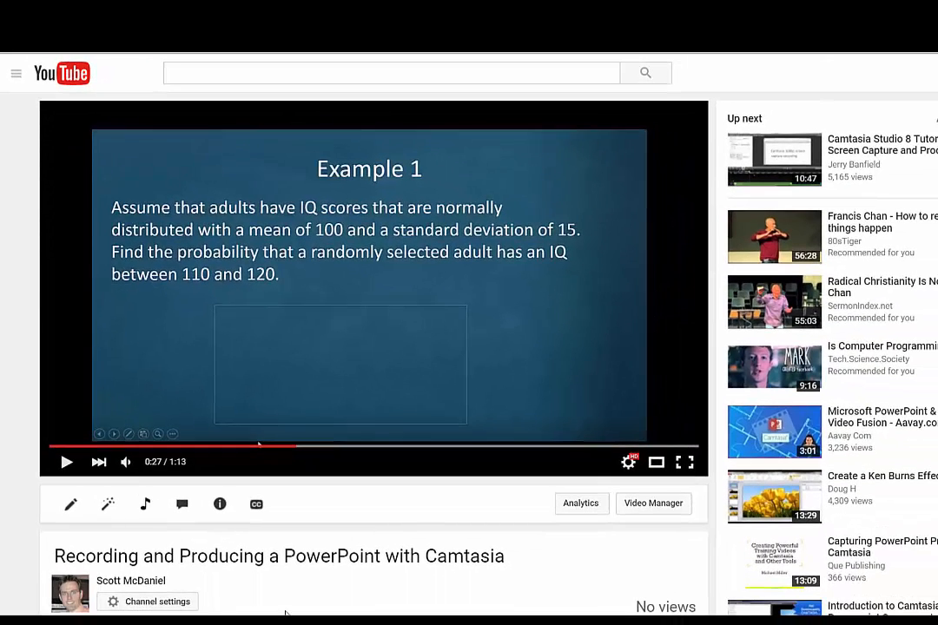
- Show the uploaded video's share link and embed code, and examine the expanded embed options including size and player controls
{"action": "scroll", "coordinate": [285, 614], "scroll_direction": "down", "scroll_amount": 1}
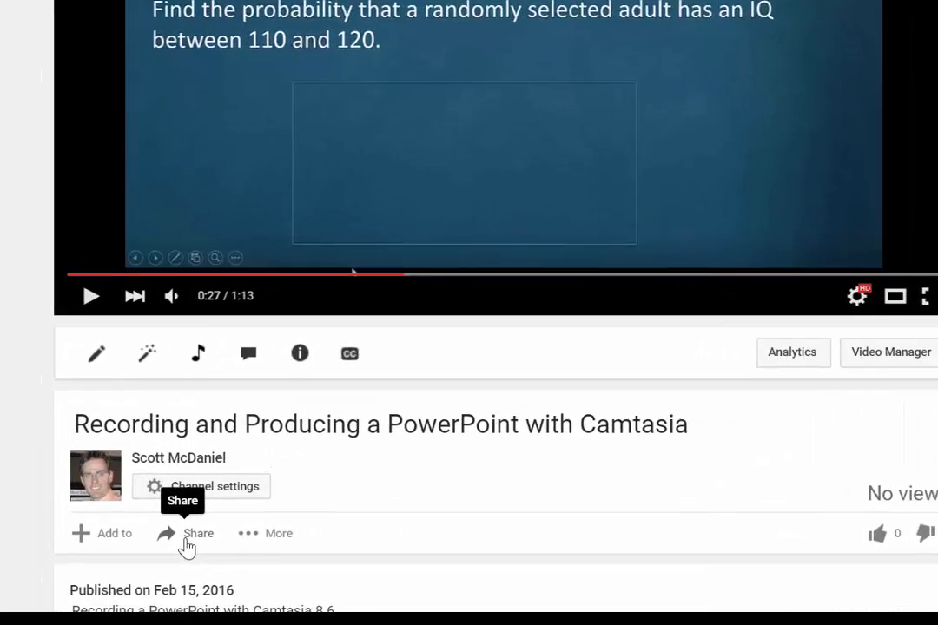
{"action": "left_click", "coordinate": [135, 565]}
{"action": "scroll", "coordinate": [252, 517], "scroll_direction": "down", "scroll_amount": 2}
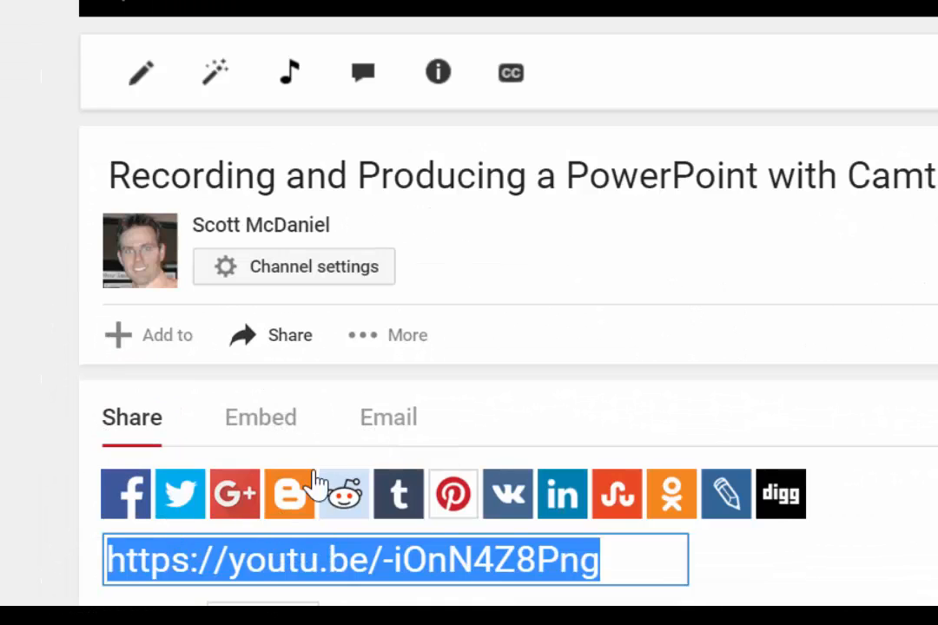
{"action": "left_click", "coordinate": [265, 425]}
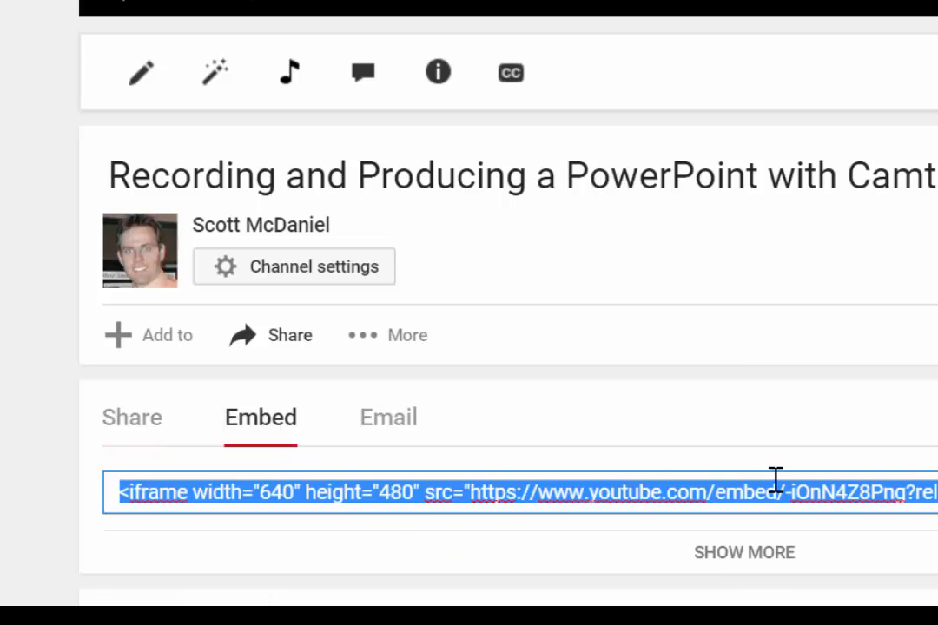
{"action": "scroll", "coordinate": [750, 408], "scroll_direction": "down", "scroll_amount": 2}
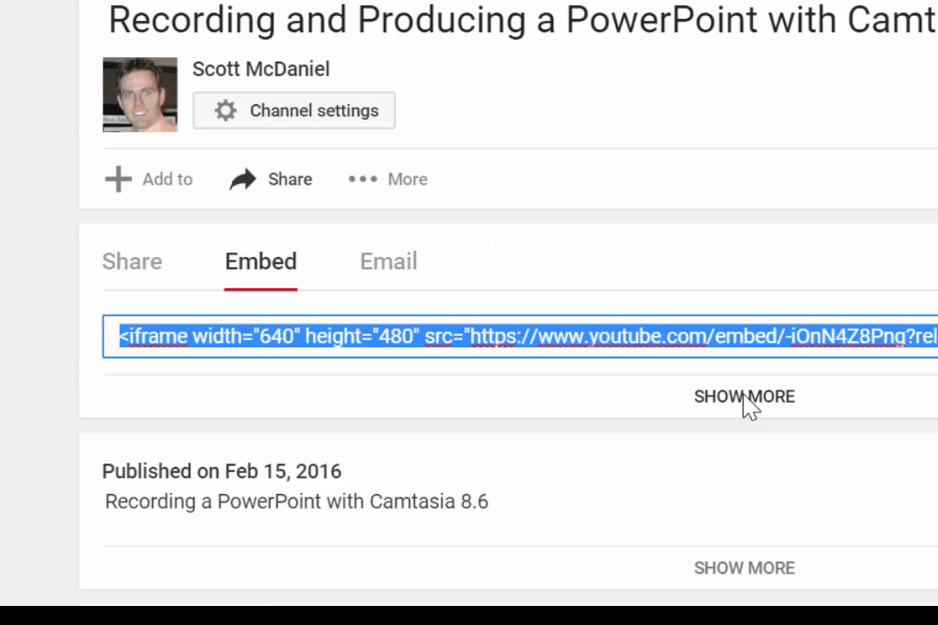
{"action": "left_click", "coordinate": [744, 397]}
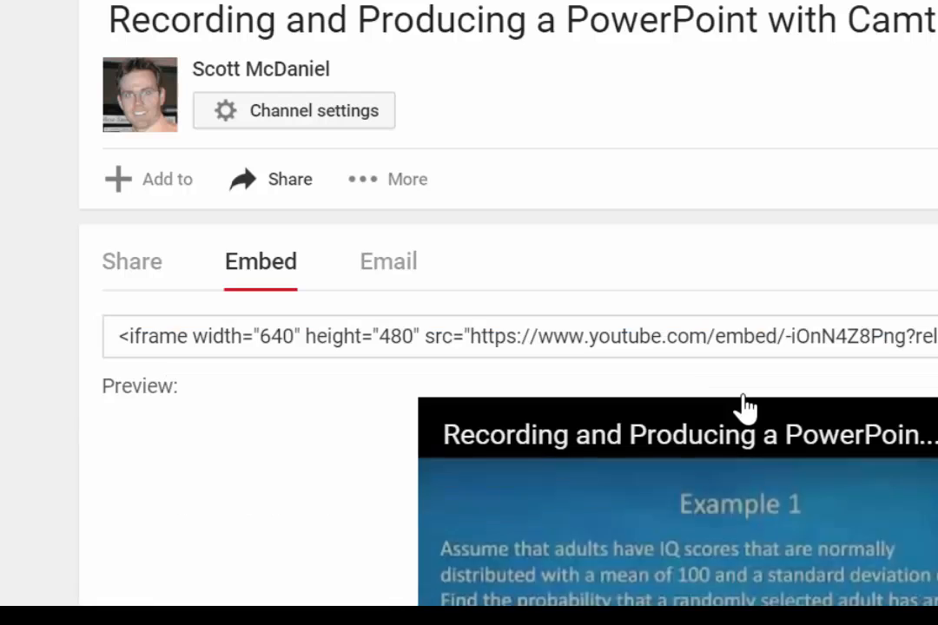
{"action": "scroll", "coordinate": [287, 493], "scroll_direction": "down", "scroll_amount": 8}
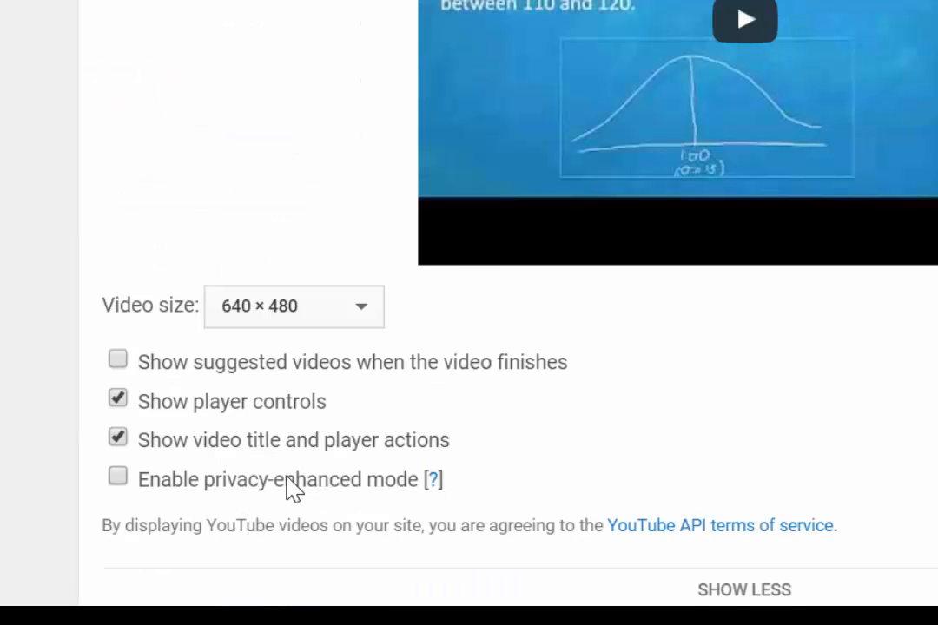
{"action": "scroll", "coordinate": [293, 489], "scroll_direction": "down", "scroll_amount": 2}
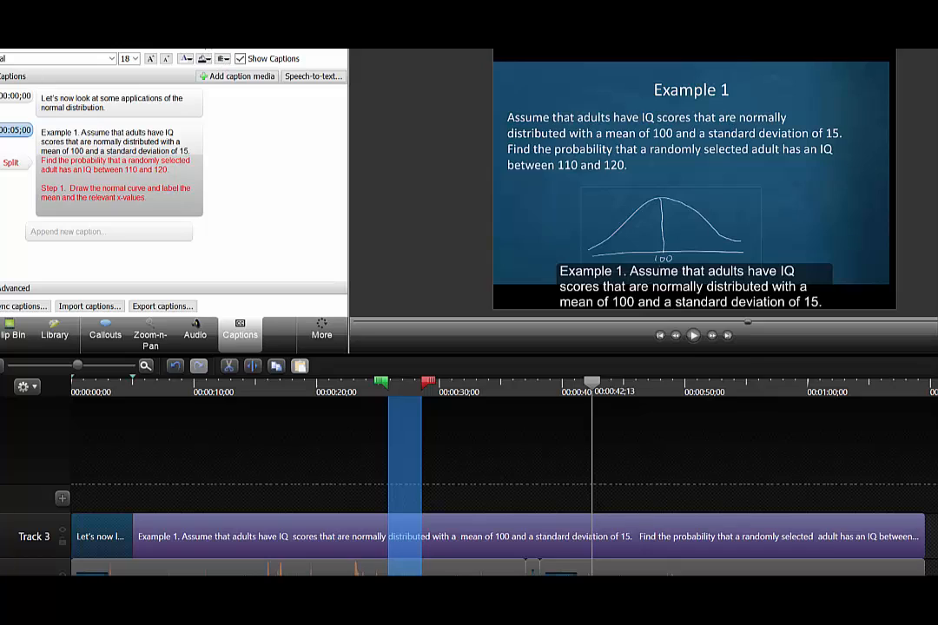
- Open TechSmith's Camtasia Studio 8 Tutorials page from the program's help and examine the Start Here video series
{"action": "key", "text": "alt+h"}
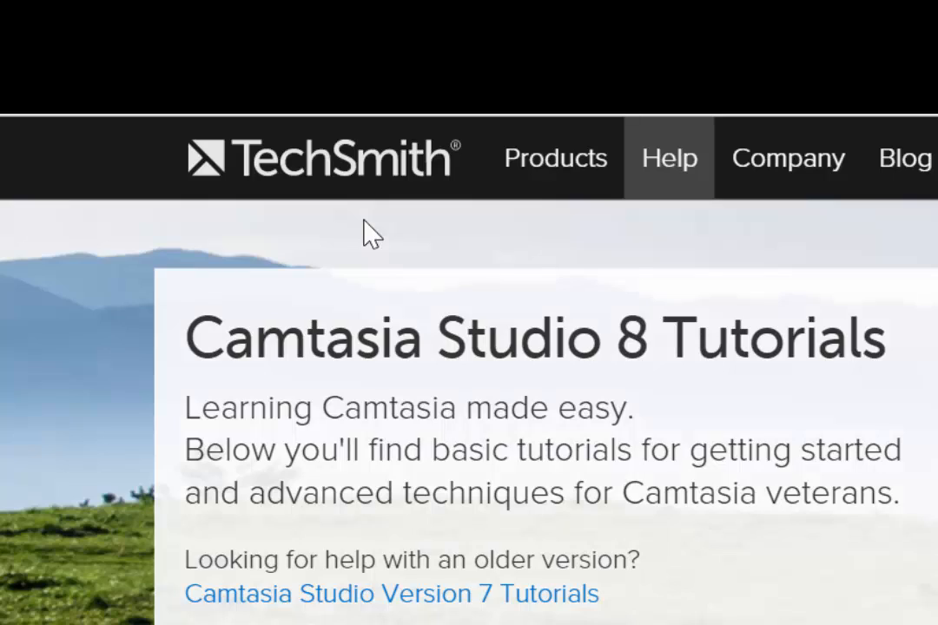
{"action": "scroll", "coordinate": [478, 569], "scroll_direction": "down", "scroll_amount": 5}
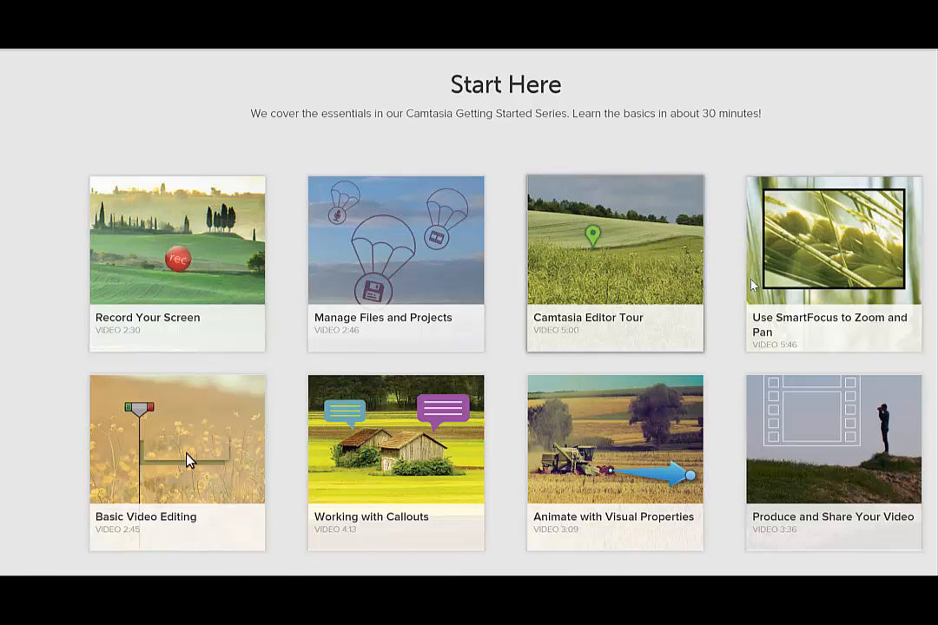
{"action": "mouse_move", "coordinate": [772, 307]}
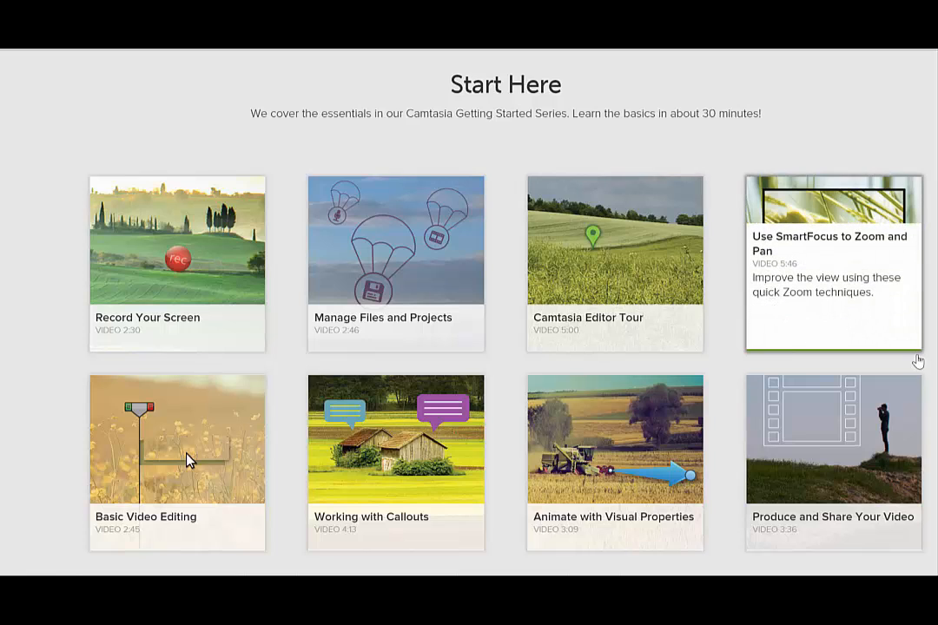